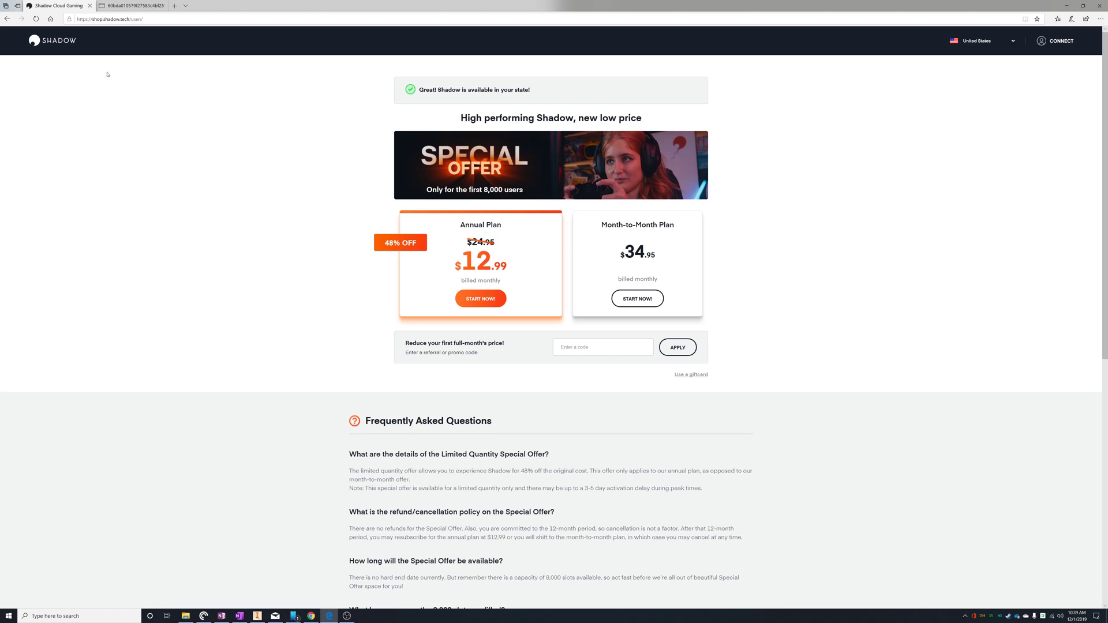
- Switch back to the Shadow Cloud Gaming tab with the 48% off annual-plan pricing
left_click(146, 8)
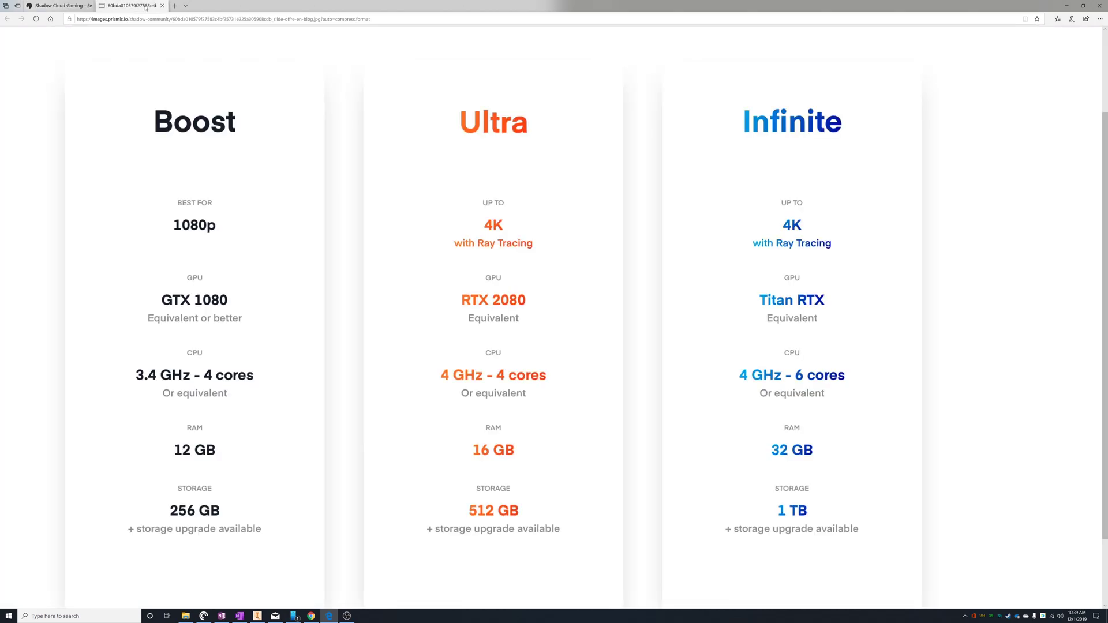